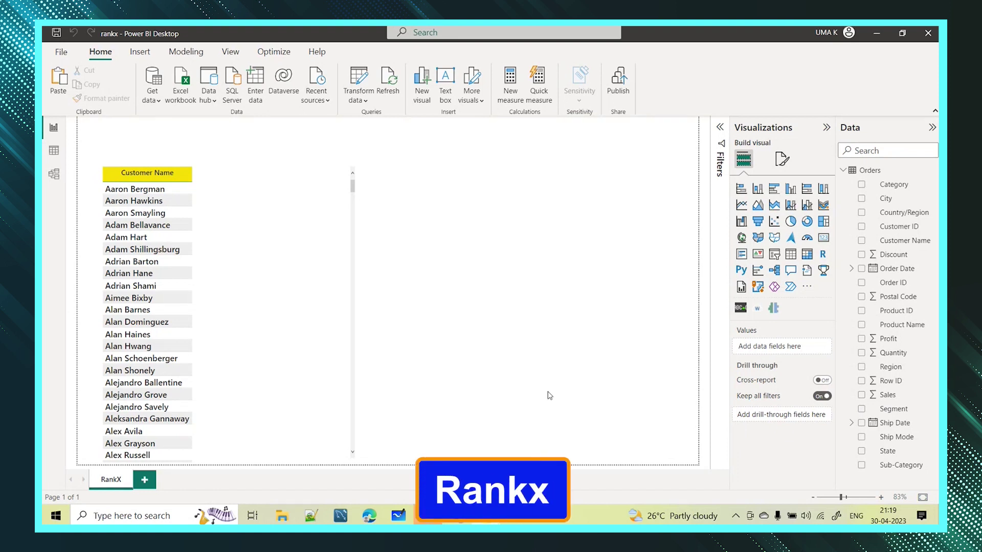
# Step: Examine the columns of the Orders table in the data view, through Sales and Profit, and return to the report
pyautogui.click(355, 184)
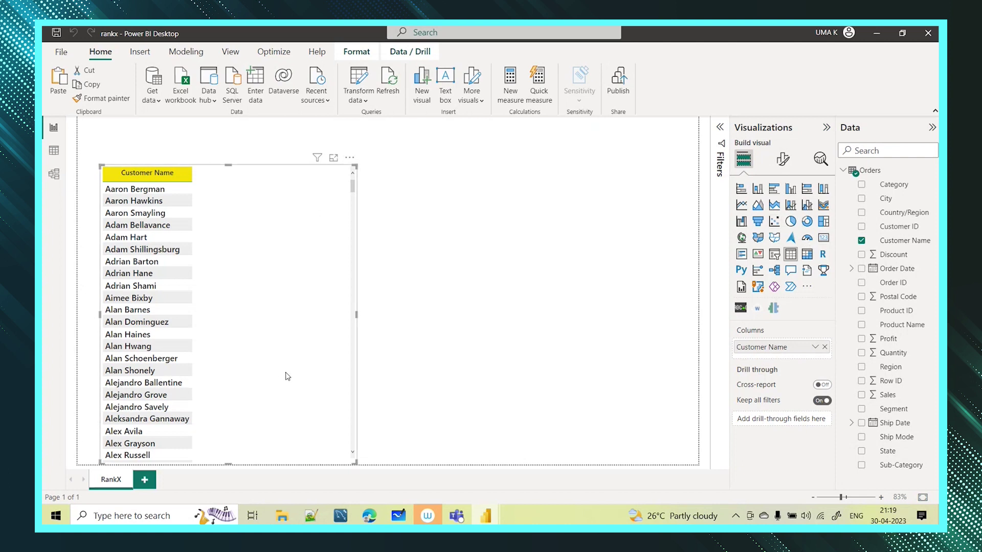
pyautogui.click(53, 151)
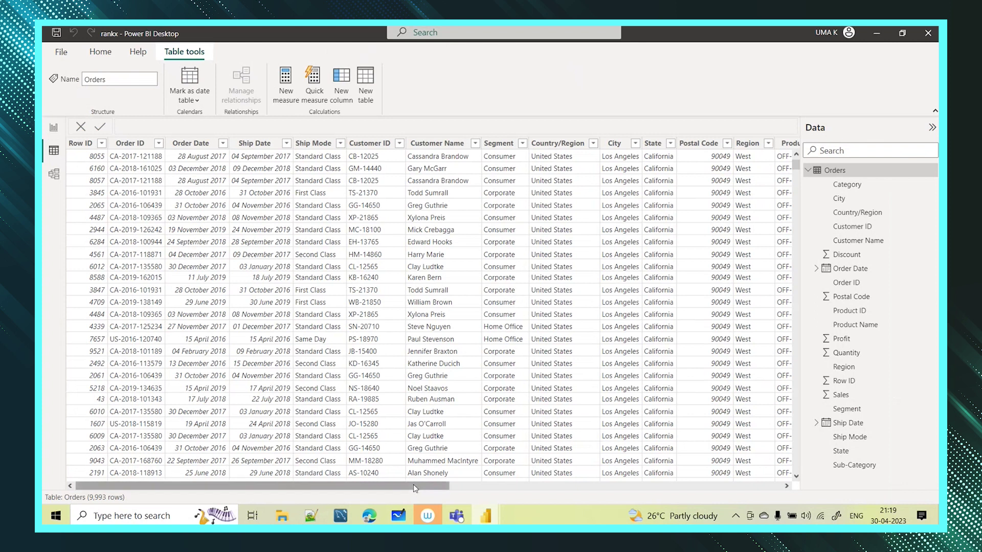
pyautogui.moveTo(413, 484); pyautogui.dragTo(728, 502)
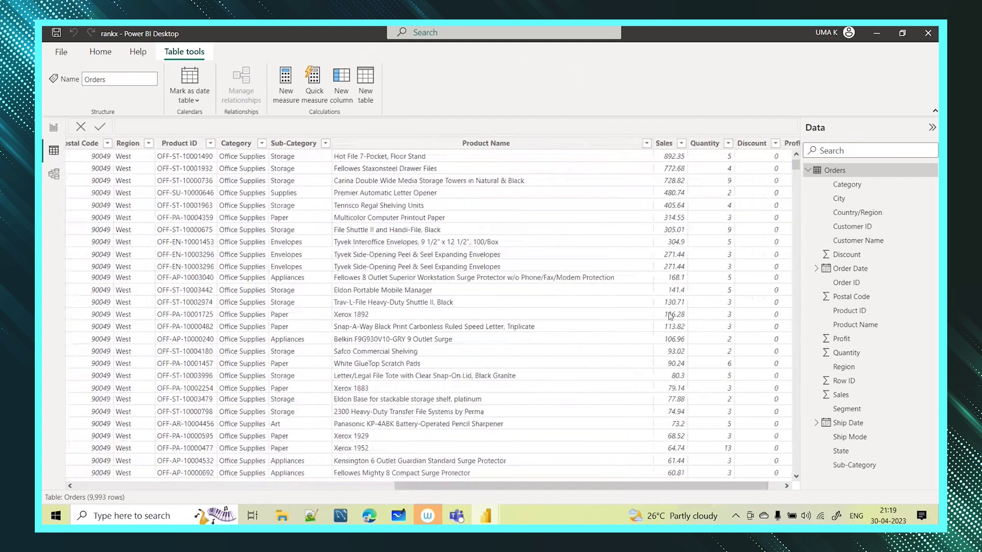
pyautogui.moveTo(651, 490); pyautogui.dragTo(611, 487)
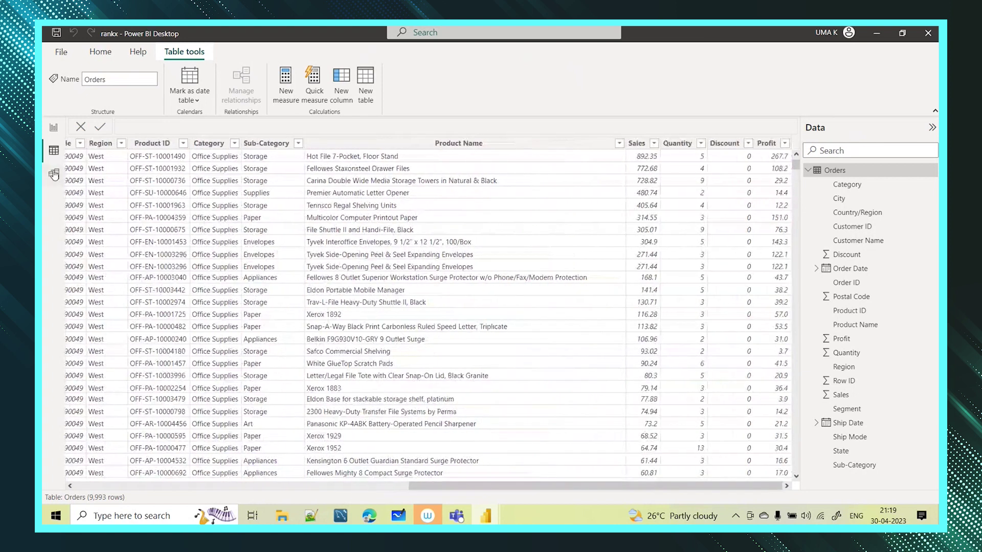
pyautogui.click(56, 132)
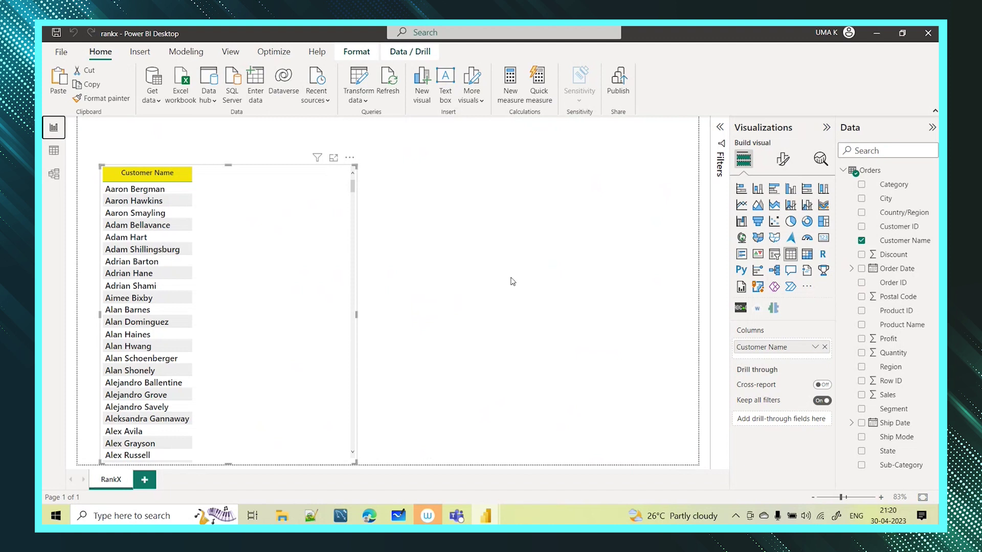
# Step: Create a measure in the Orders table defined as Total Sales = SUM(Orders[Sales])
pyautogui.click(875, 175)
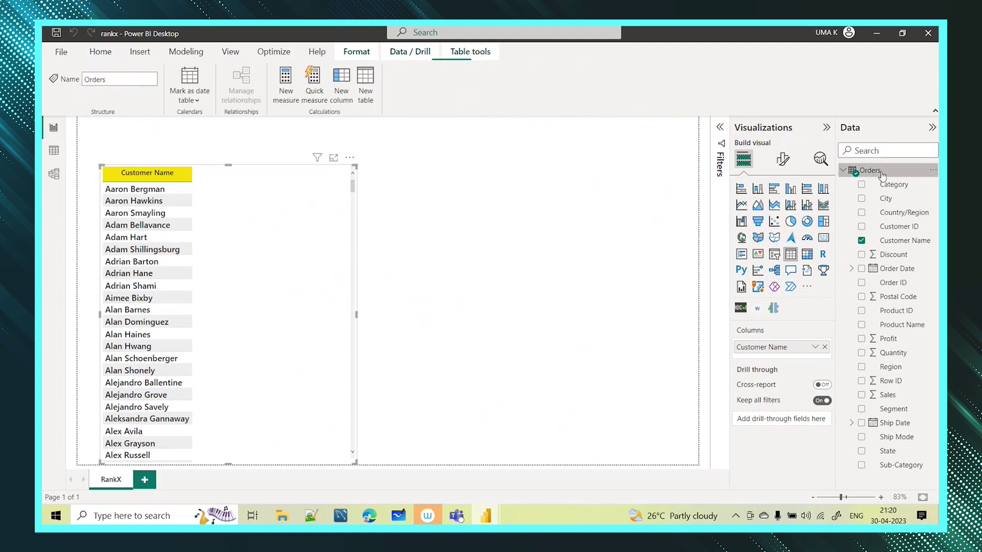
pyautogui.click(288, 78)
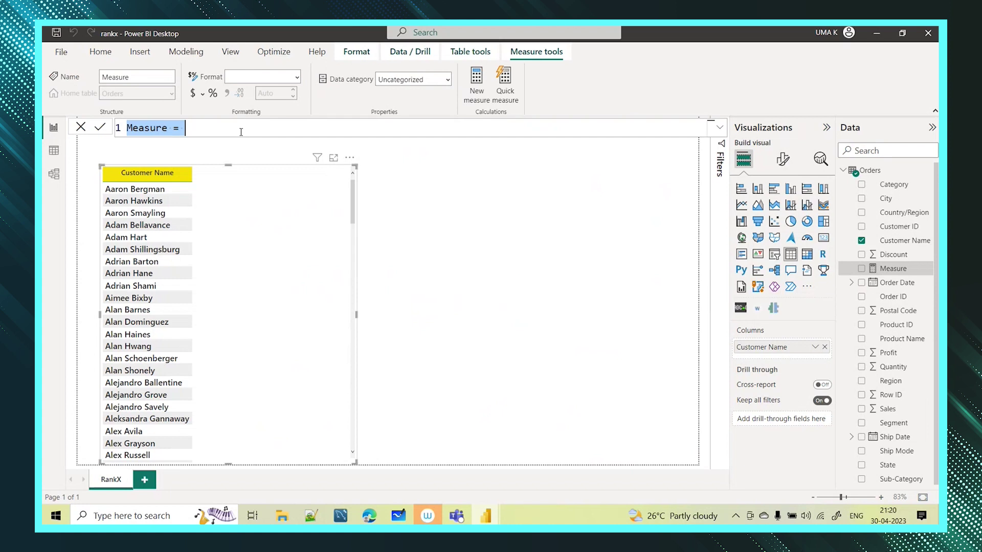
pyautogui.write('Tot')
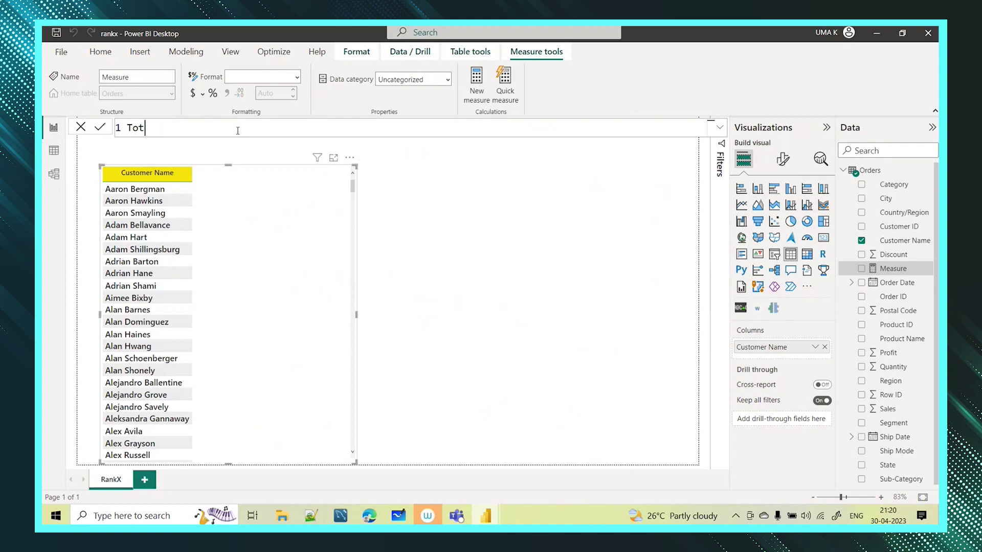
pyautogui.write('al Sales = sum')
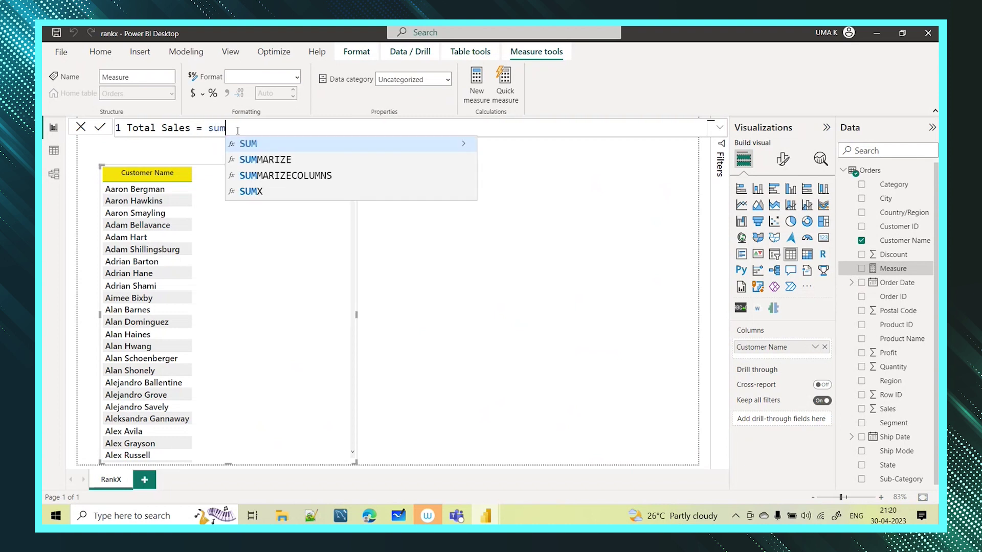
pyautogui.click(294, 145)
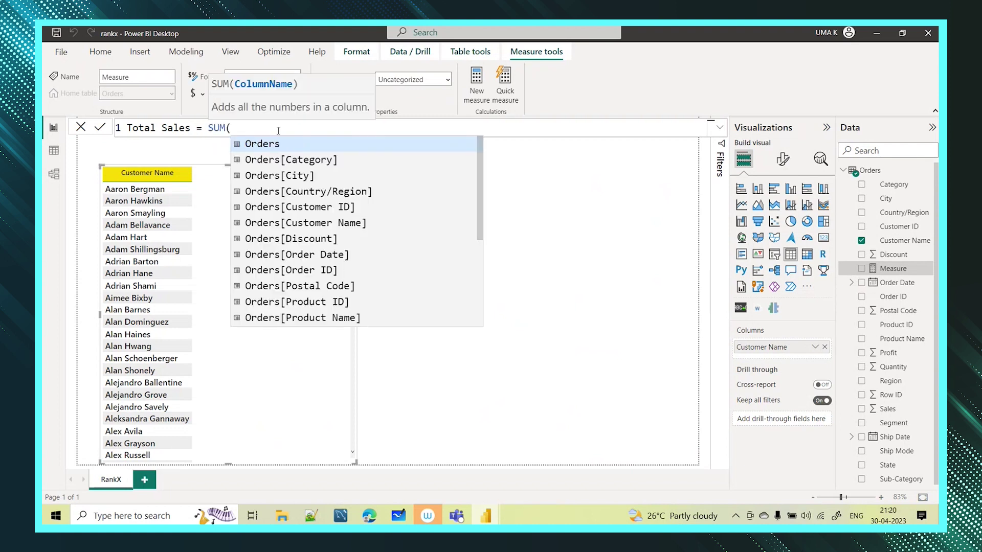
pyautogui.scroll(-3, 334, 217)
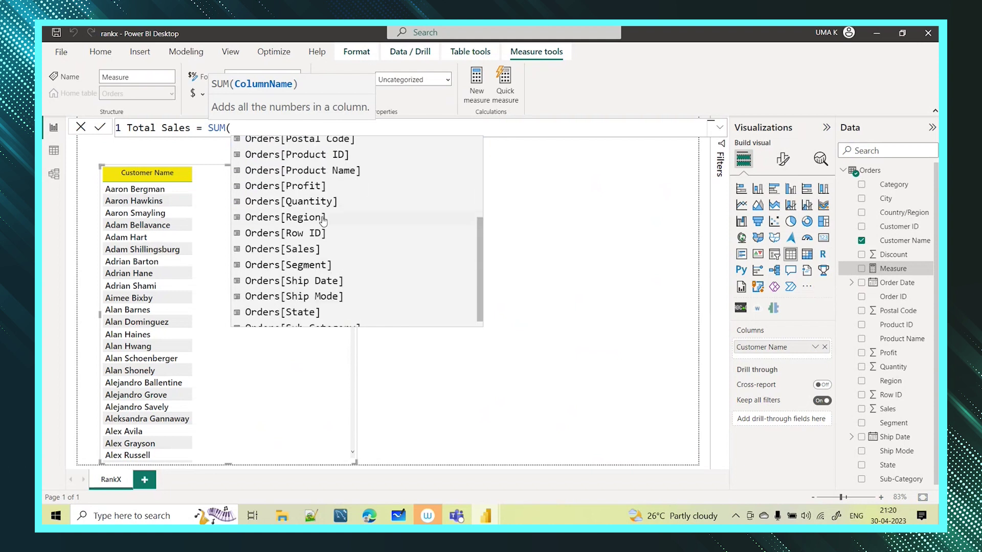
pyautogui.click(300, 251)
pyautogui.write(')')
pyautogui.press('Return')
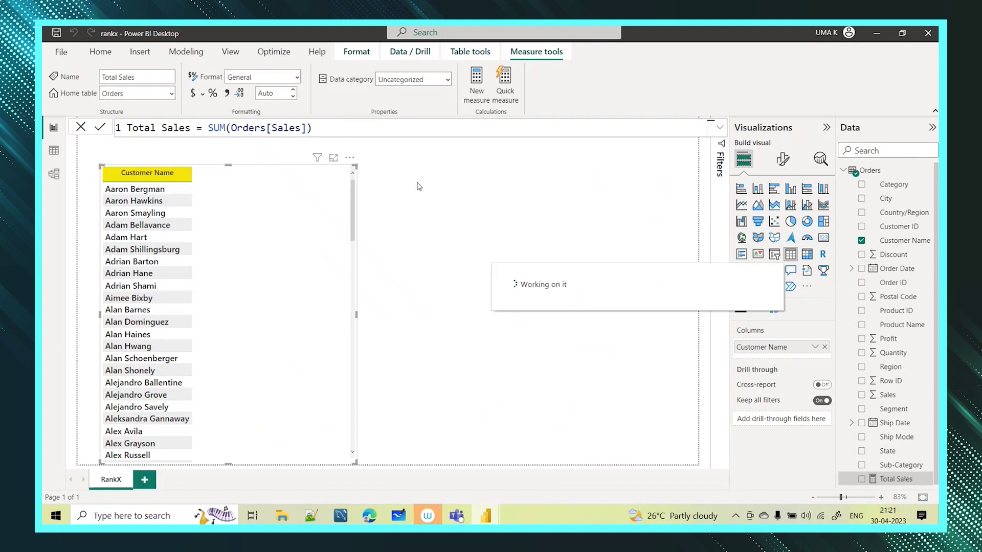
# Step: Add the Total Sales measure to the customer table visual and sort the table by Total Sales in descending order
pyautogui.moveTo(846, 476); pyautogui.dragTo(769, 362)
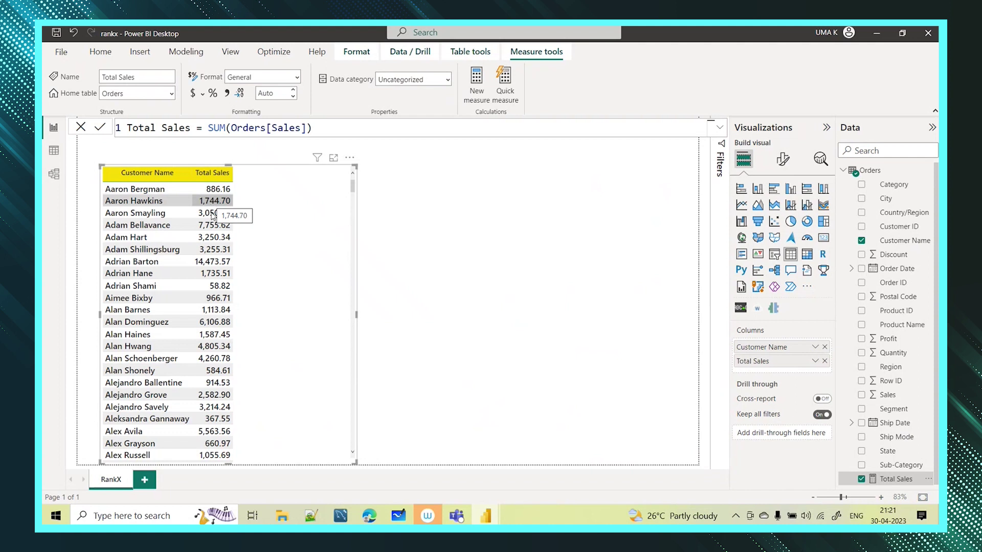
pyautogui.click(198, 175)
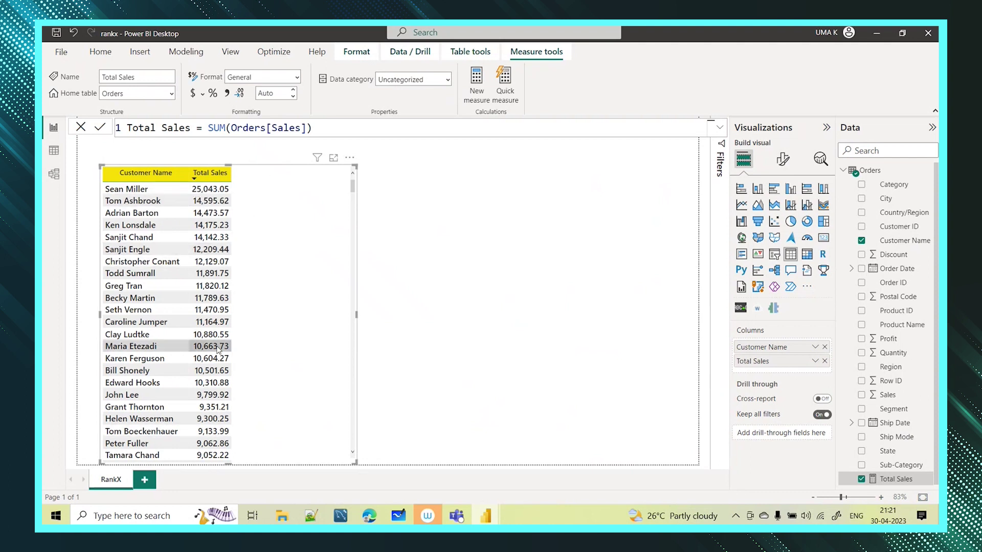
pyautogui.click(194, 182)
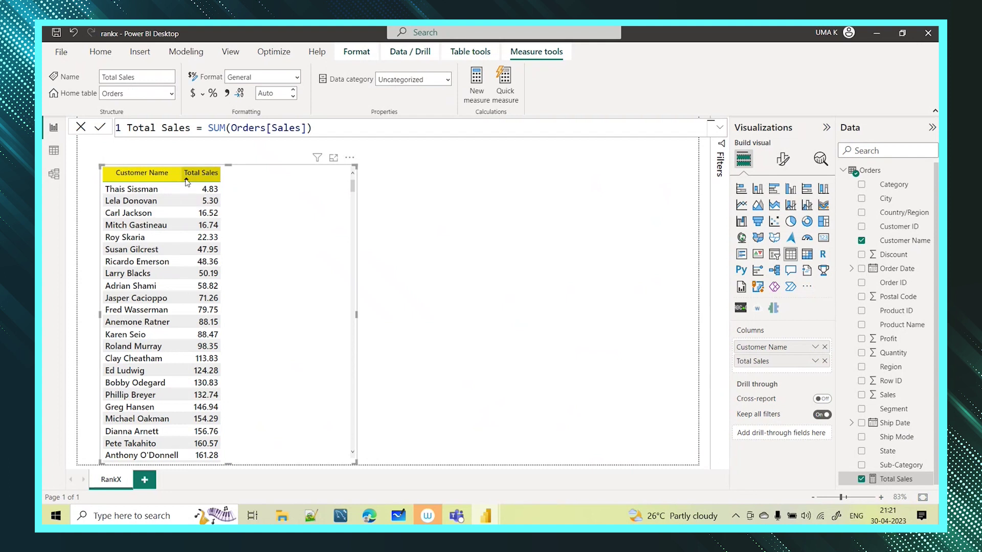
pyautogui.click(187, 179)
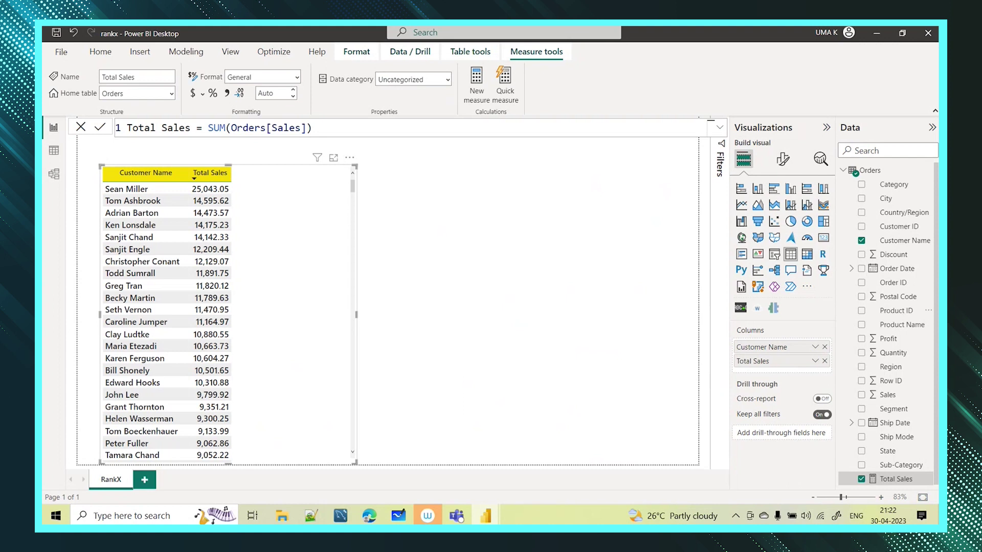
# Step: Start a new measure in the Orders table named CustomerRank that uses the RANKX function
pyautogui.click(879, 175)
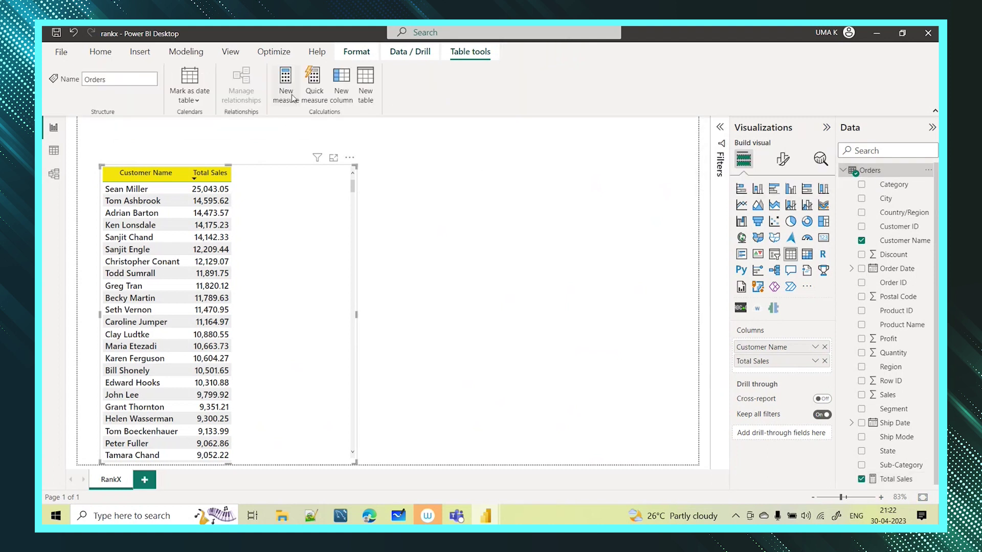
pyautogui.click(287, 81)
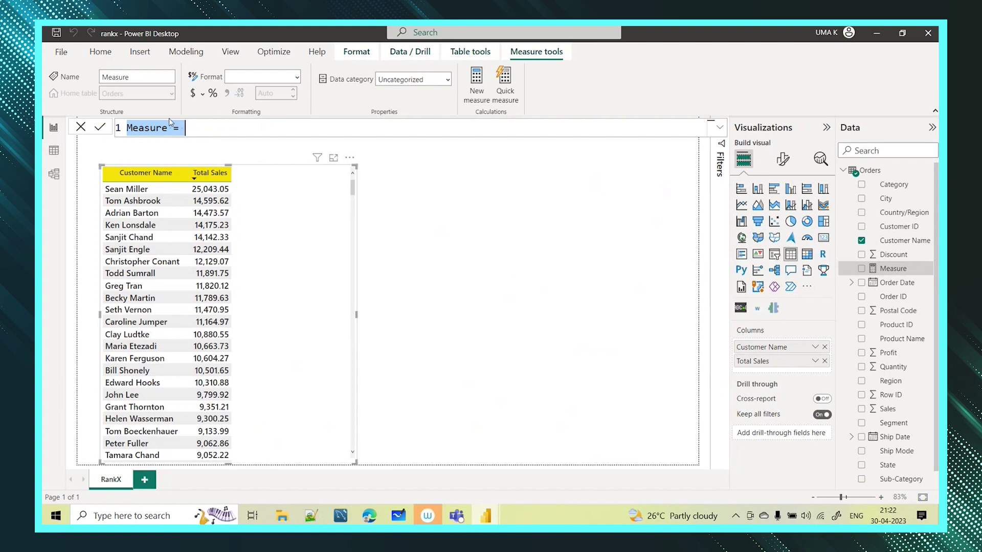
pyautogui.write('CustomerRank')
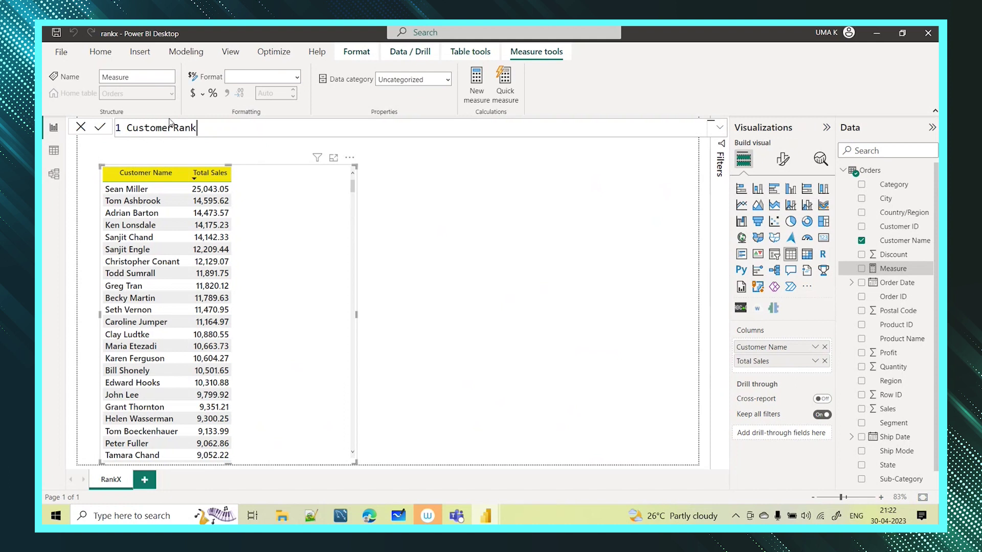
pyautogui.write(' = Ran')
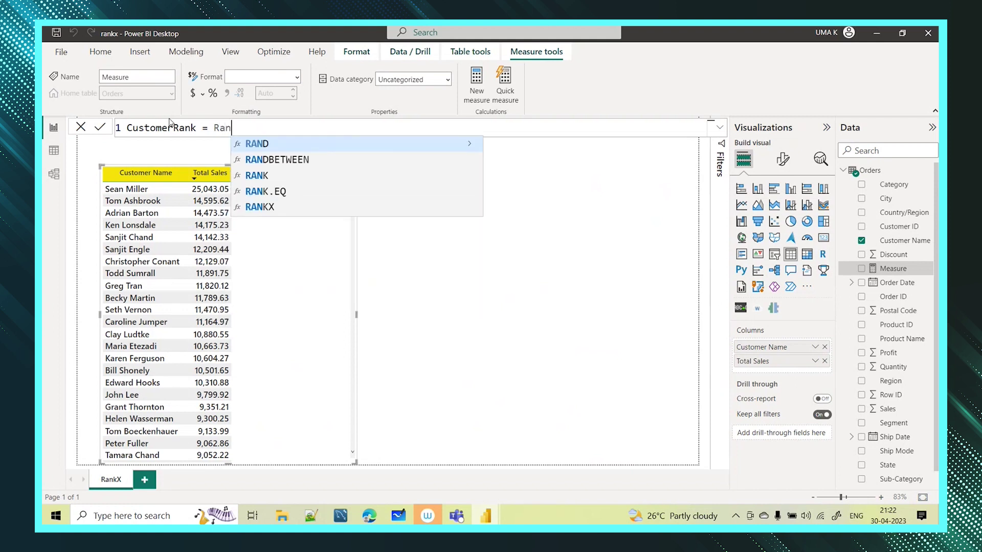
pyautogui.write('k')
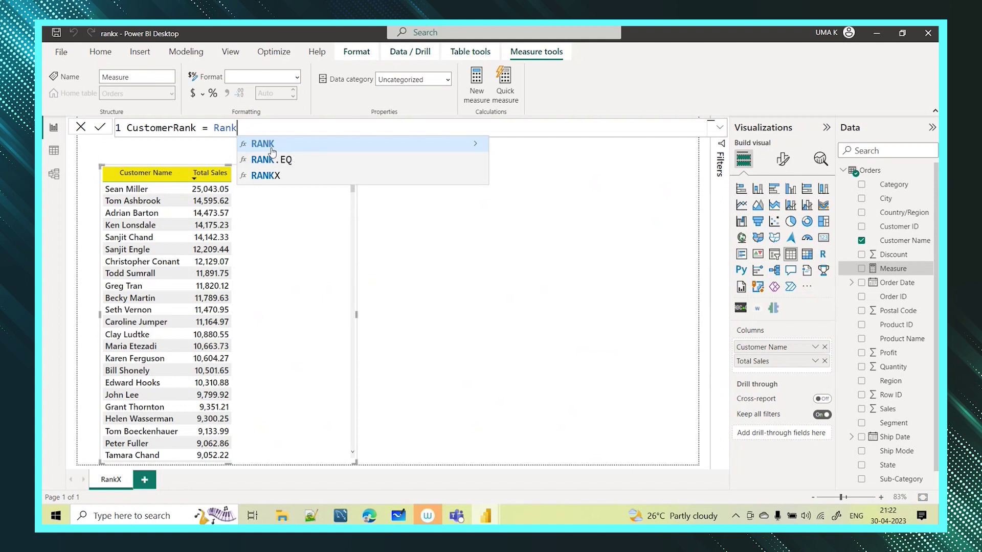
pyautogui.click(276, 180)
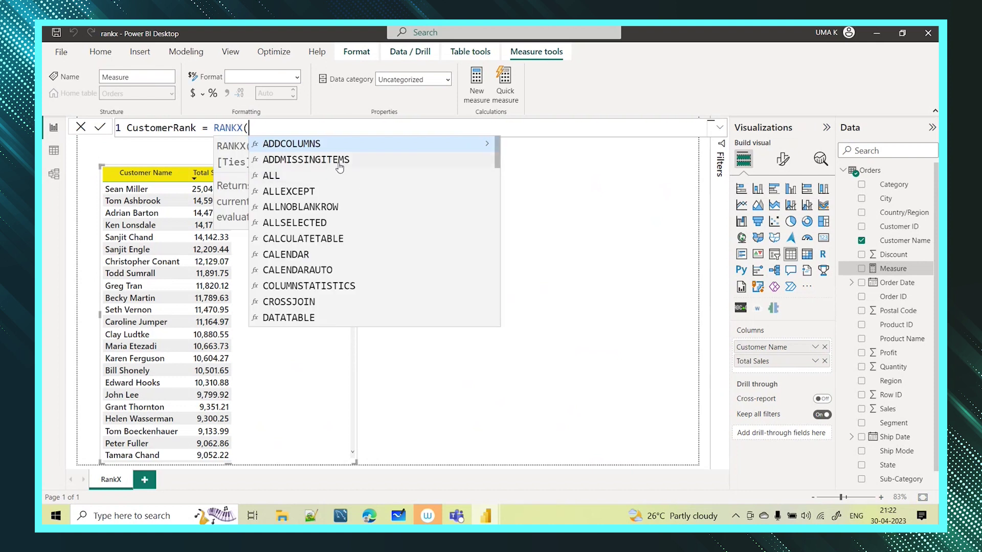
pyautogui.press('Escape')
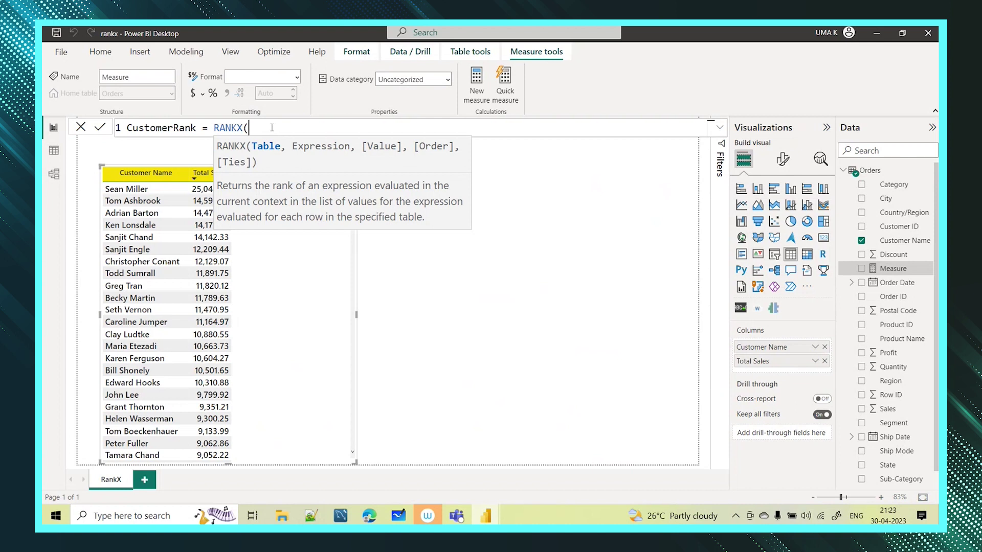
# Step: Enter ALL(Orders[Customer Name]) as the table argument of the RANKX formula
pyautogui.write('all')
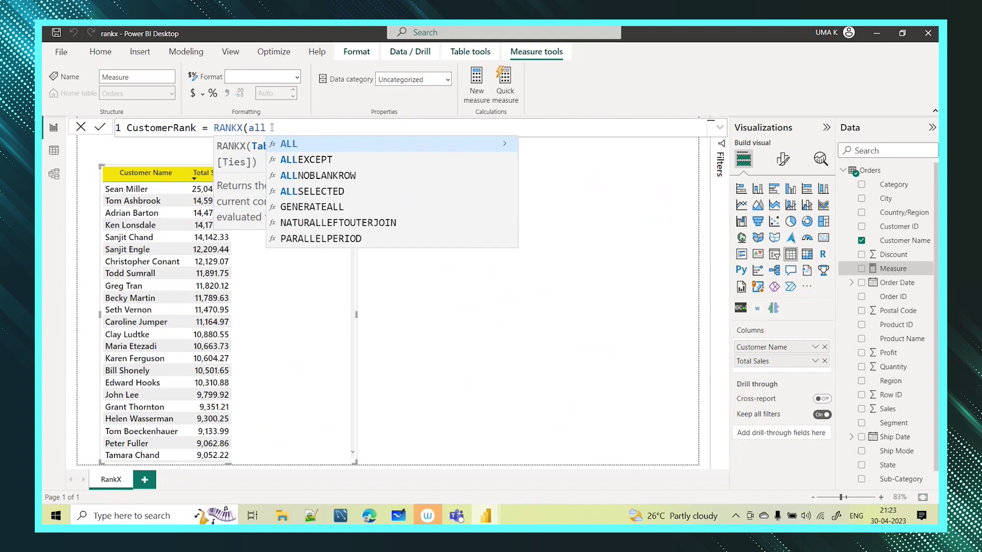
pyautogui.write('(')
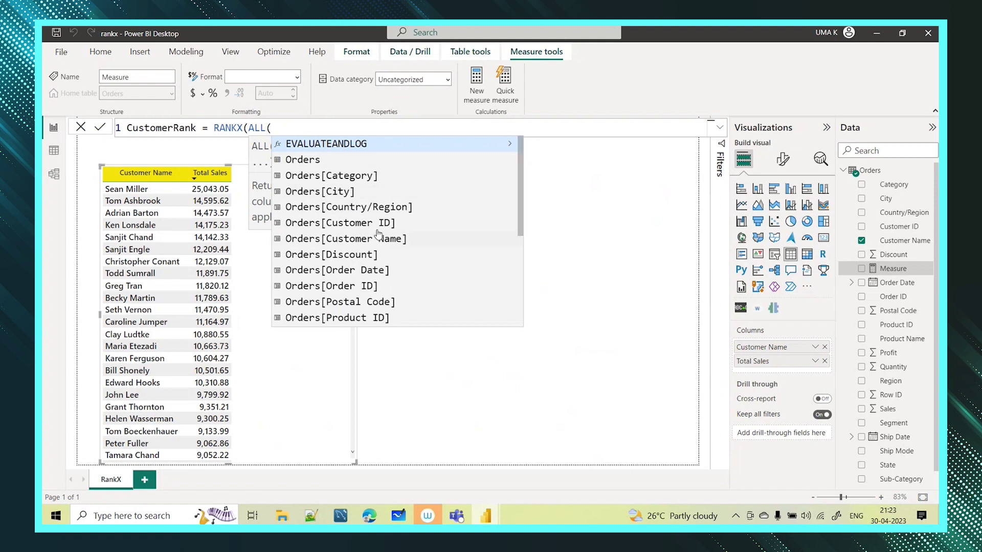
pyautogui.scroll(-2, 362, 291)
pyautogui.scroll(3, 363, 291)
pyautogui.click(349, 242)
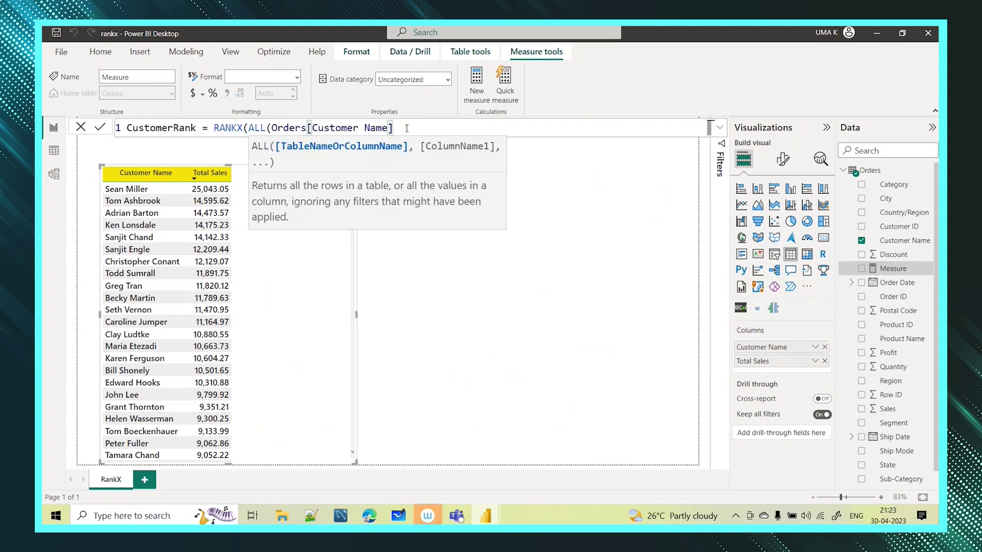
pyautogui.write('),')
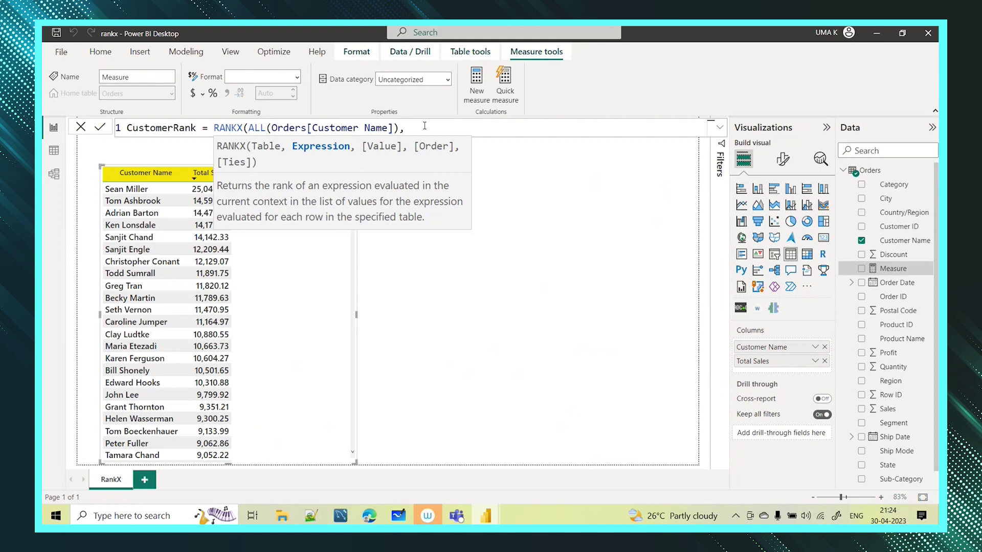
# Step: Use the [Total Sales] measure as the expression argument of the RANKX formula
pyautogui.write('to')
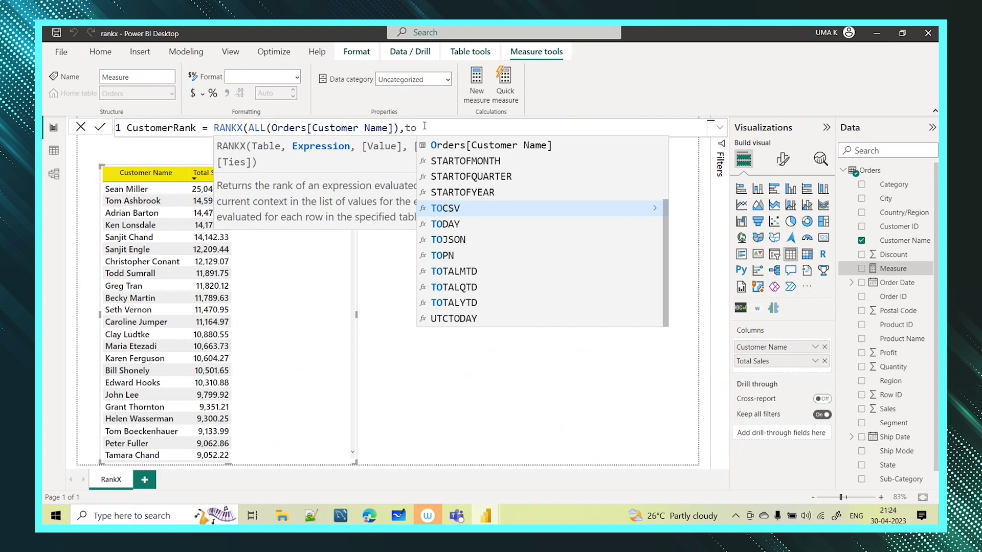
pyautogui.write('ta')
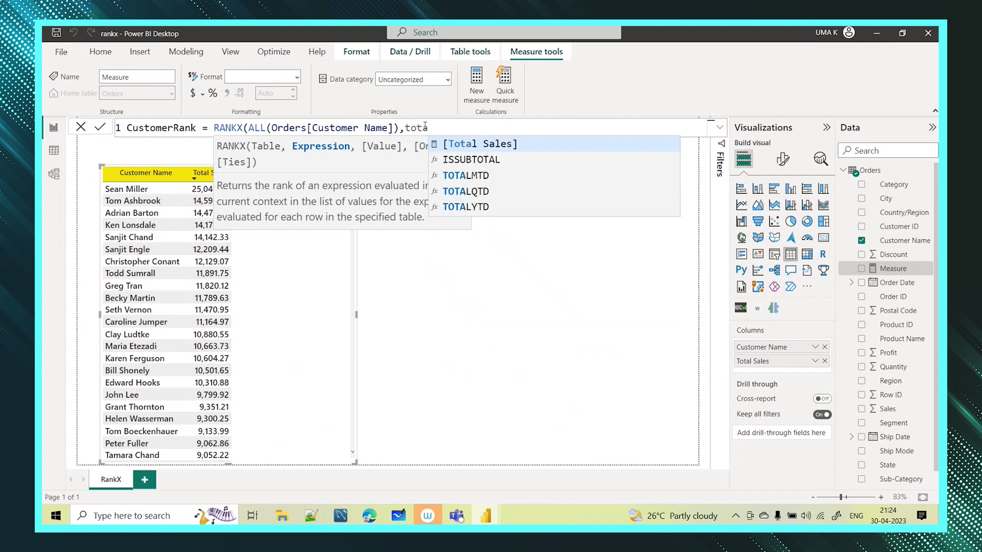
pyautogui.click(517, 145)
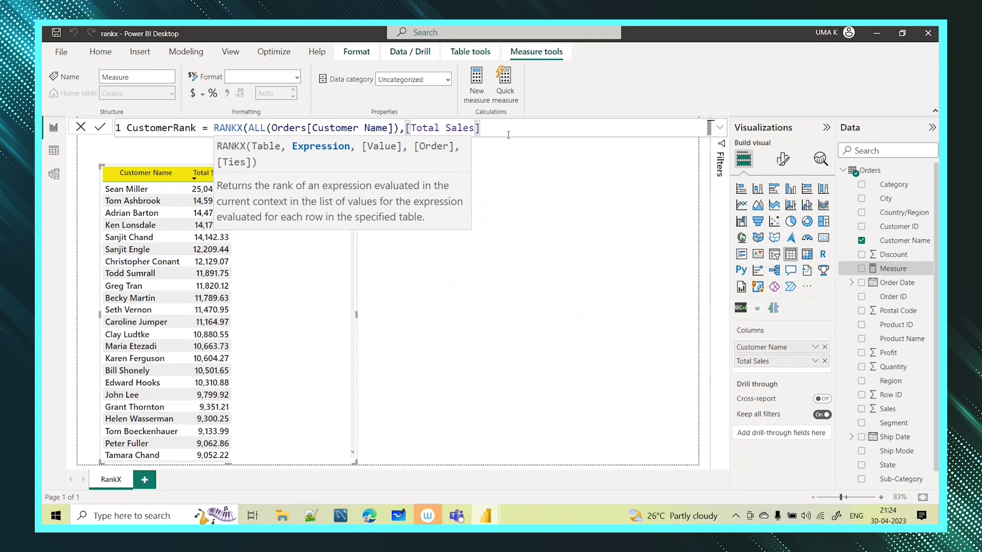
pyautogui.write(',')
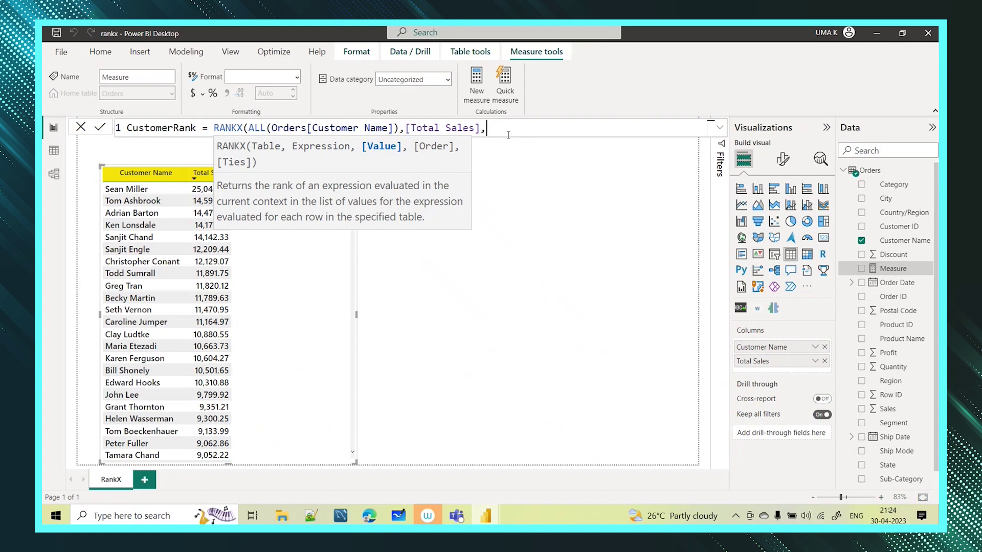
# Step: Leave the RANKX value argument empty and set the order to DESC with Dense ties
pyautogui.write(',')
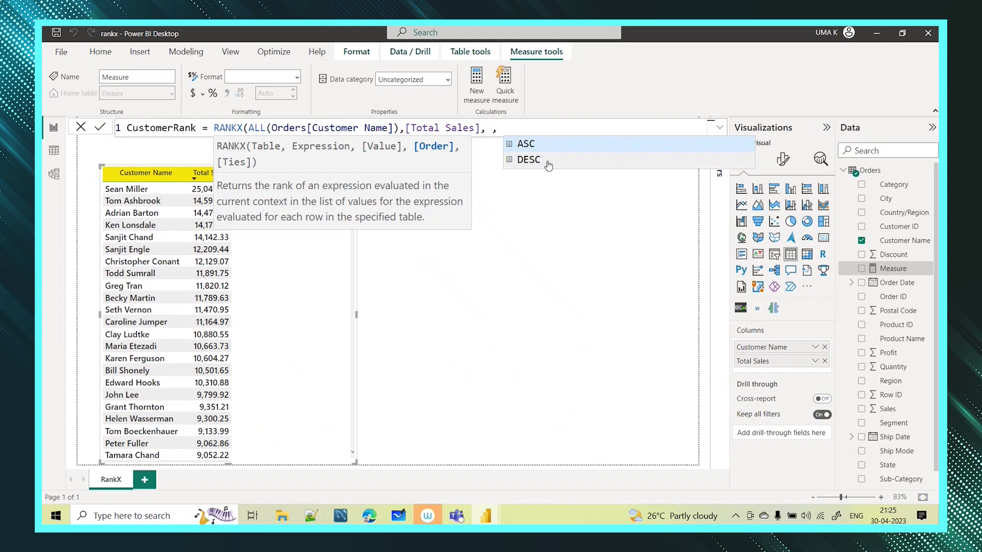
pyautogui.click(549, 162)
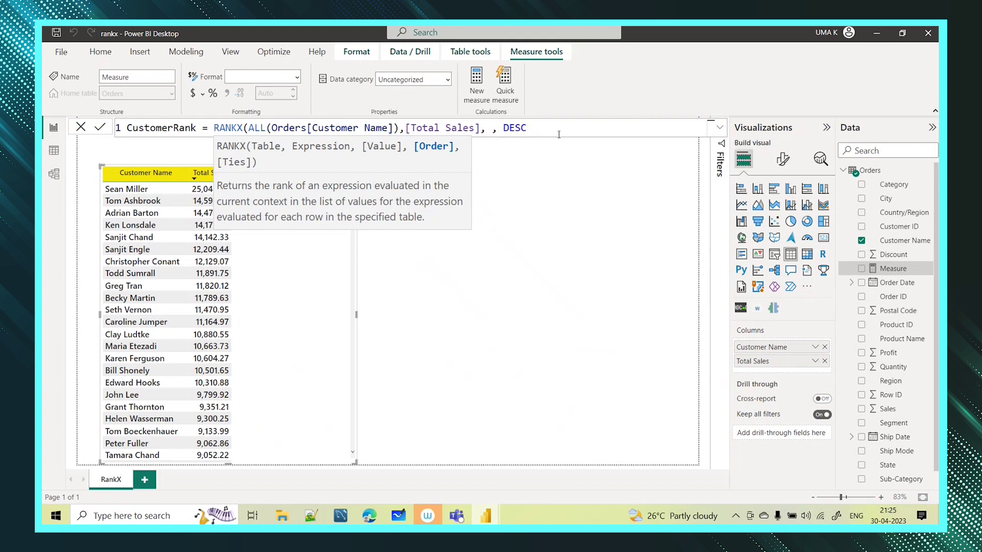
pyautogui.write(',')
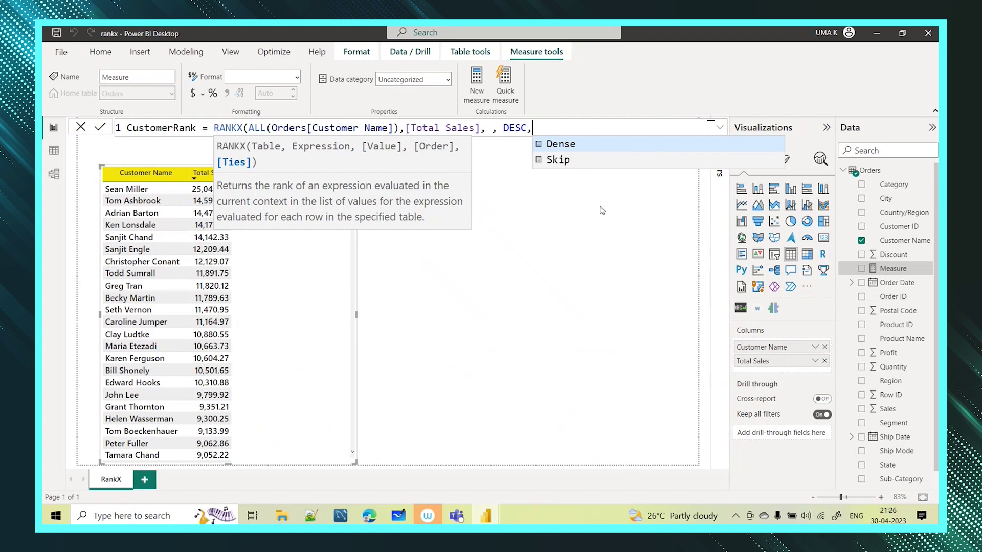
pyautogui.click(590, 148)
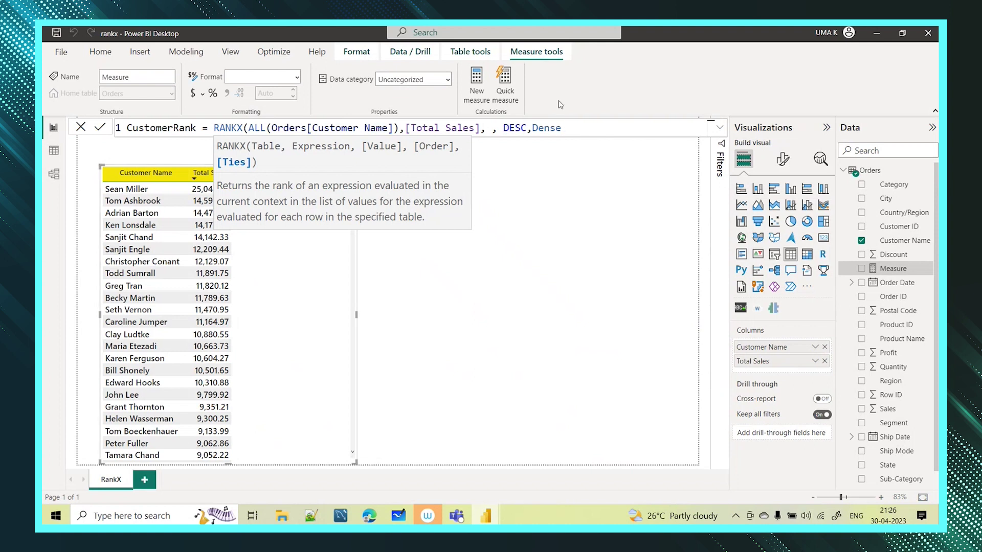
pyautogui.press('BackSpace')
pyautogui.press('BackSpace')
pyautogui.press('BackSpace')
pyautogui.press('BackSpace')
pyautogui.press('BackSpace')
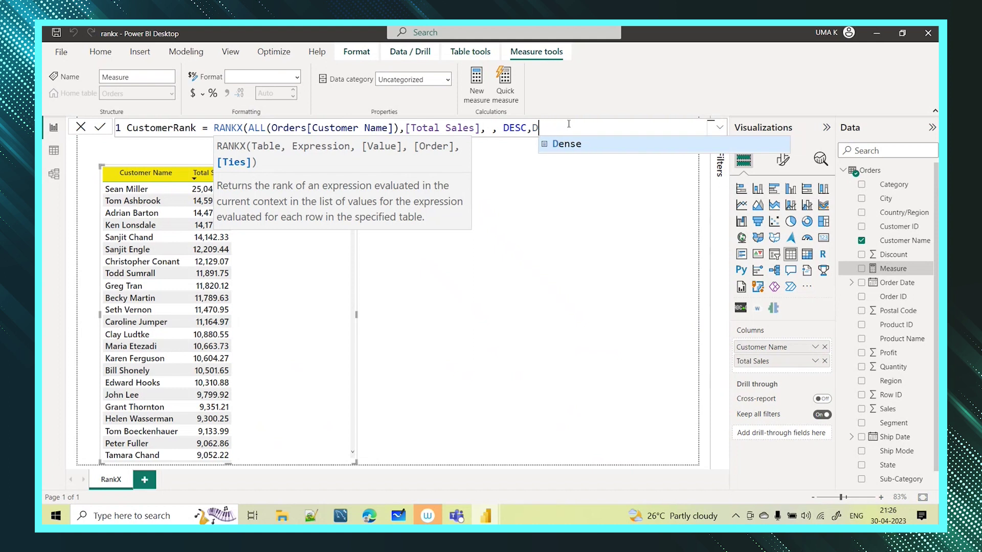
pyautogui.write('sk')
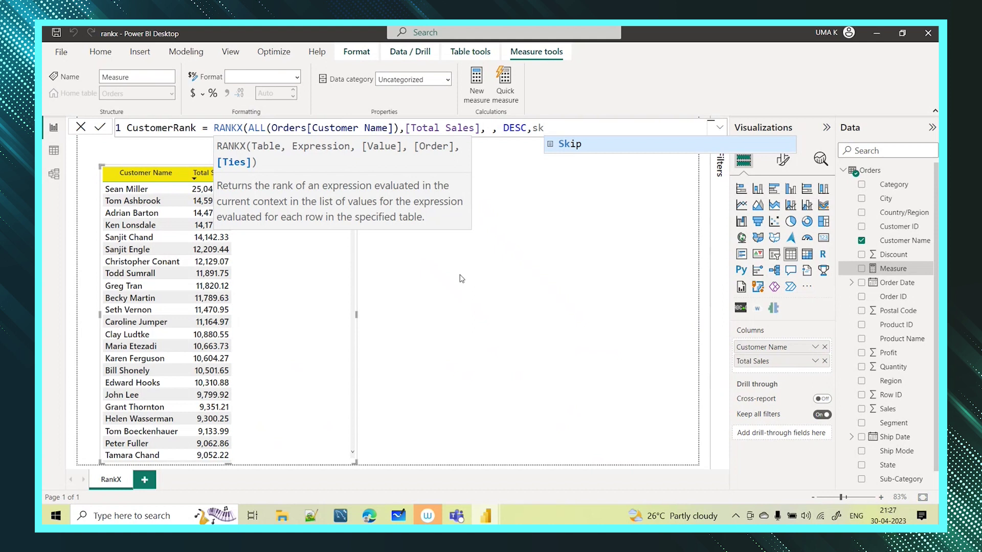
pyautogui.press('BackSpace')
pyautogui.press('BackSpace')
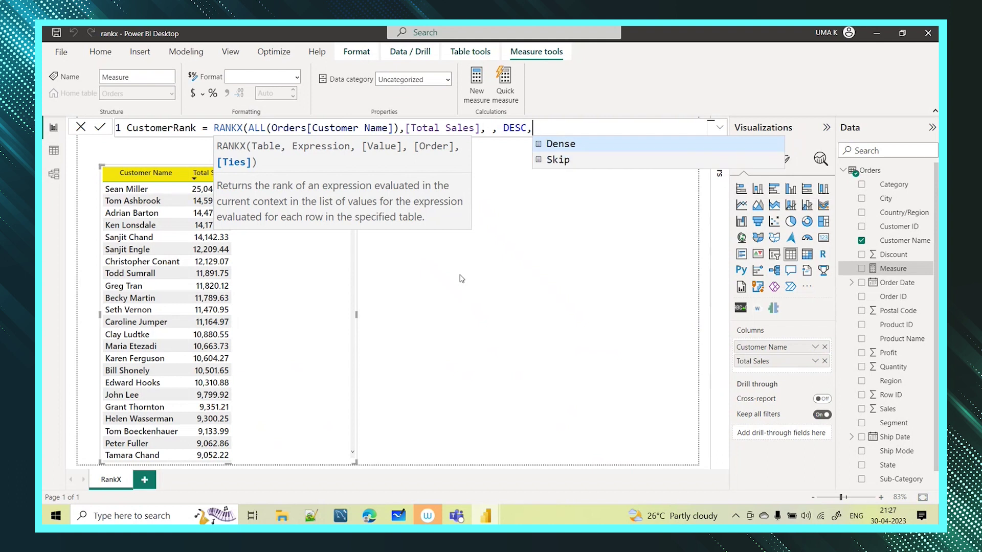
pyautogui.click(597, 146)
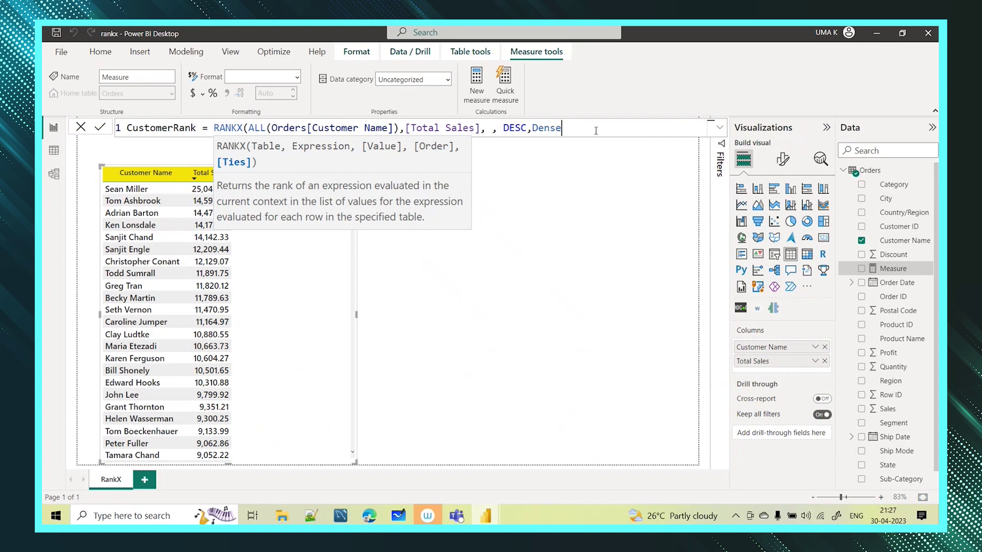
# Step: Close the RANKX formula and commit the CustomerRank measure, and add it to the customer table visual after Total Sales
pyautogui.write(')')
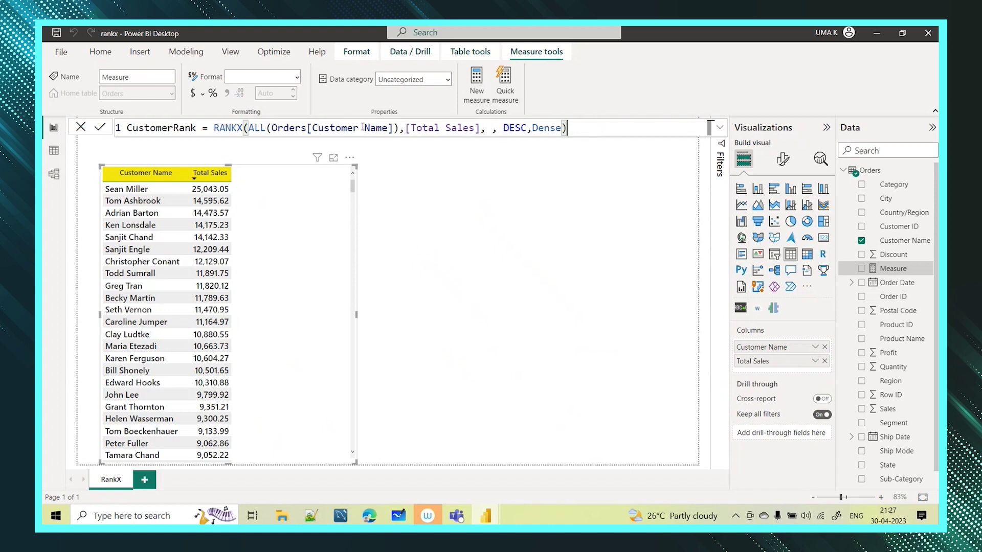
pyautogui.moveTo(400, 128); pyautogui.dragTo(254, 133)
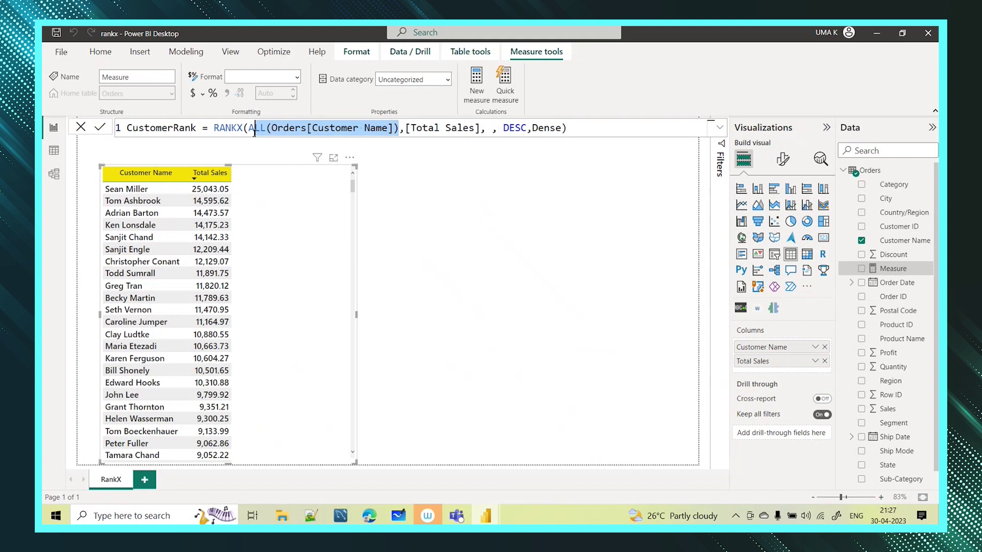
pyautogui.click(407, 128)
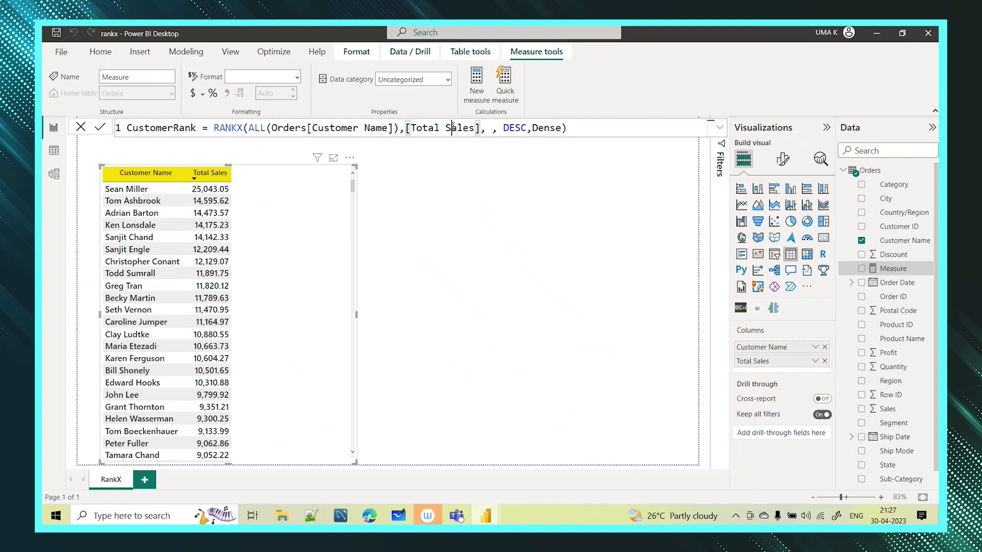
pyautogui.click(487, 128)
pyautogui.click(582, 127)
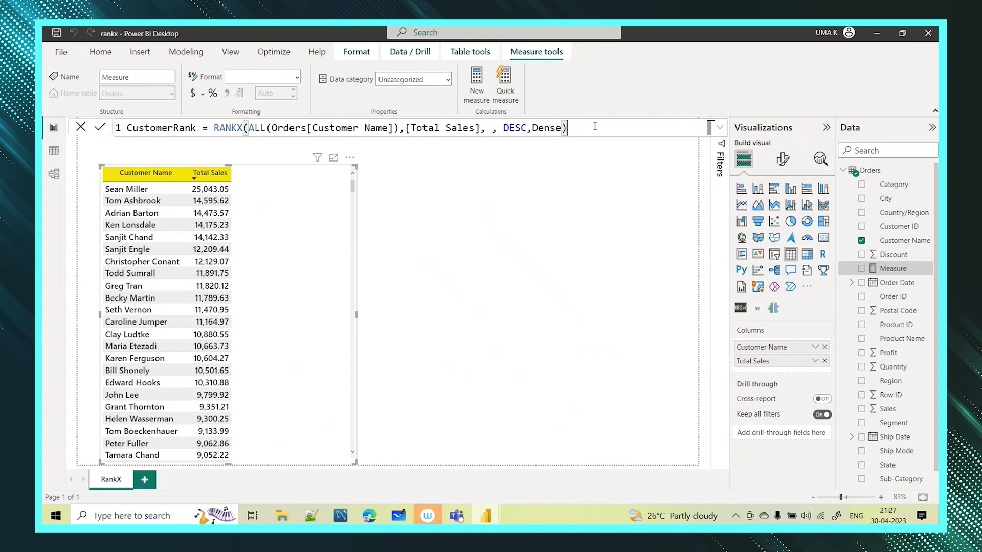
pyautogui.press('Return')
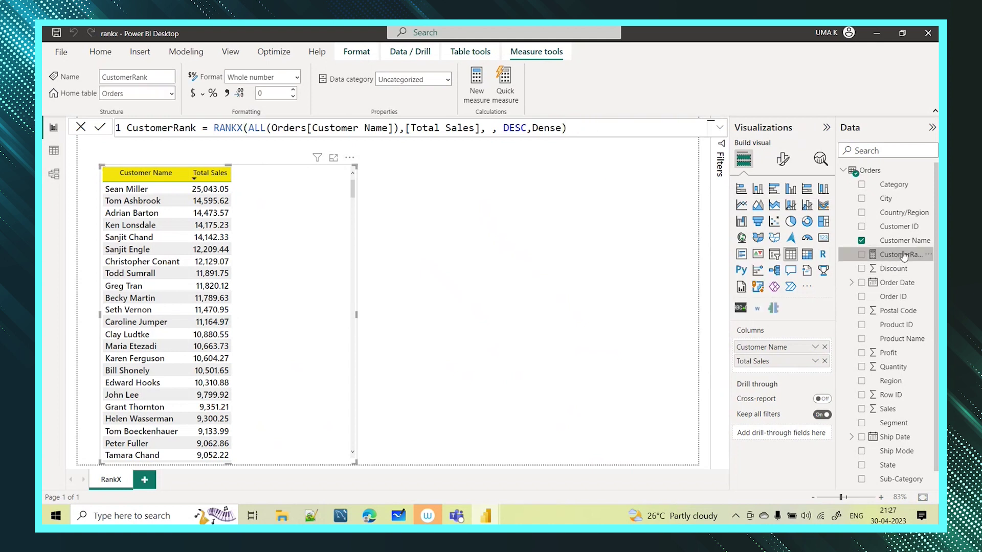
pyautogui.moveTo(902, 256); pyautogui.dragTo(788, 376)
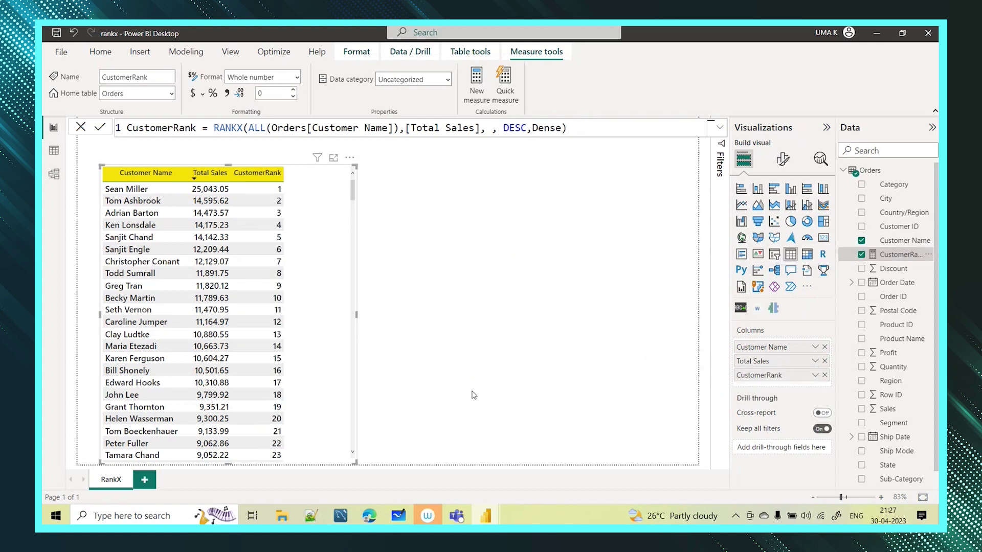